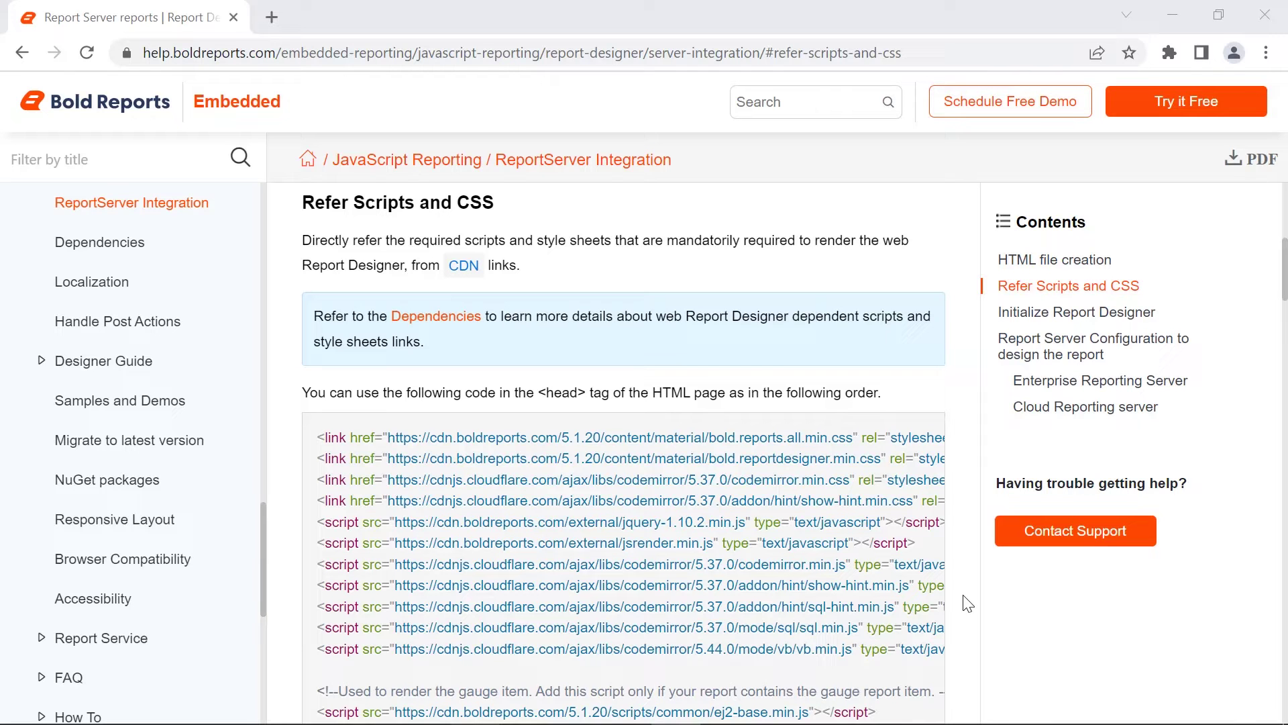
pyautogui.moveTo(318, 437); pyautogui.dragTo(945, 570)
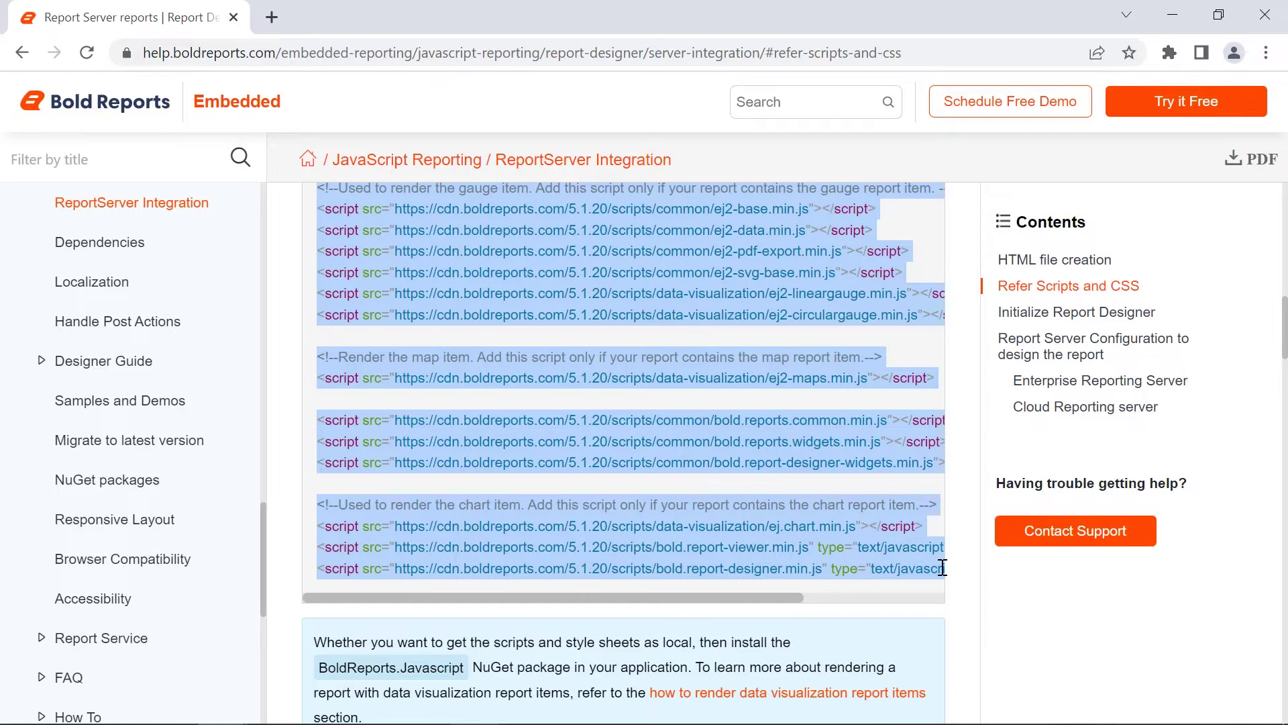
# - Paste the copied Bold Reports scripts and stylesheets after the title, then select the Welcome heading line
pyautogui.hotkey('ctrl', 'c')
pyautogui.hotkey('alt', 'Tab')
pyautogui.press('Return')
pyautogui.hotkey('ctrl', 'v')
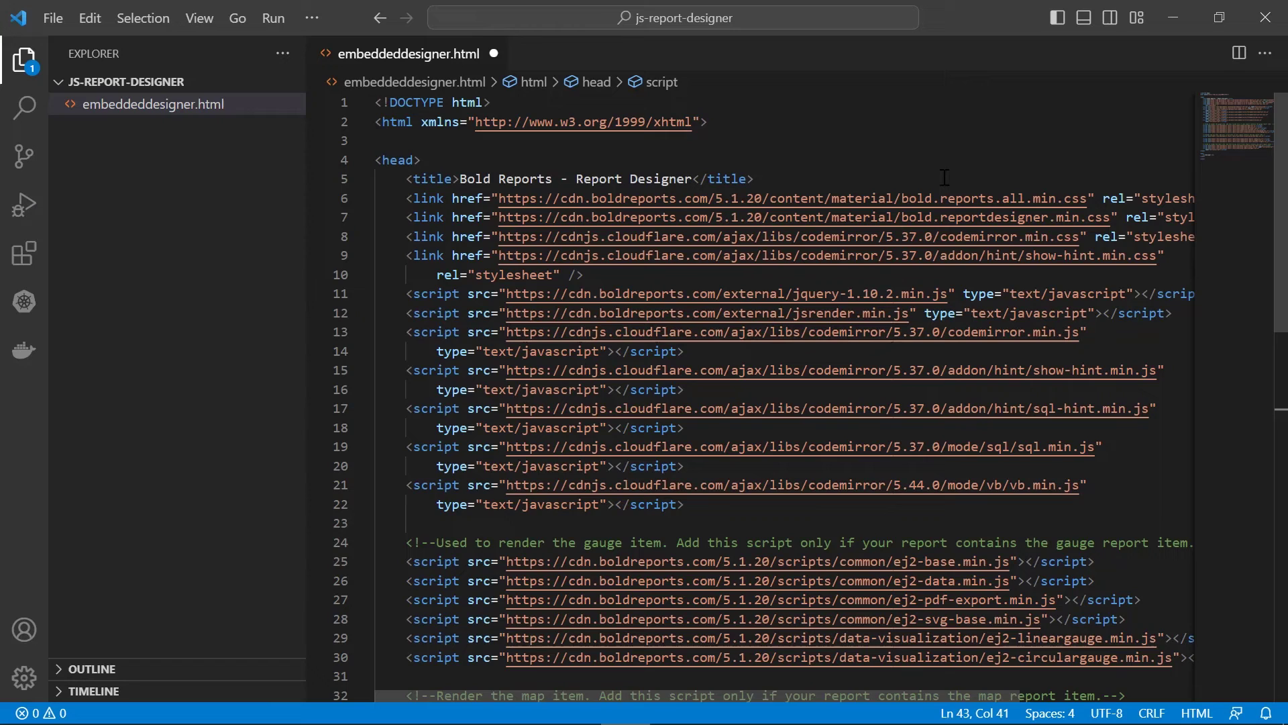
pyautogui.scroll(-10, 604, 320)
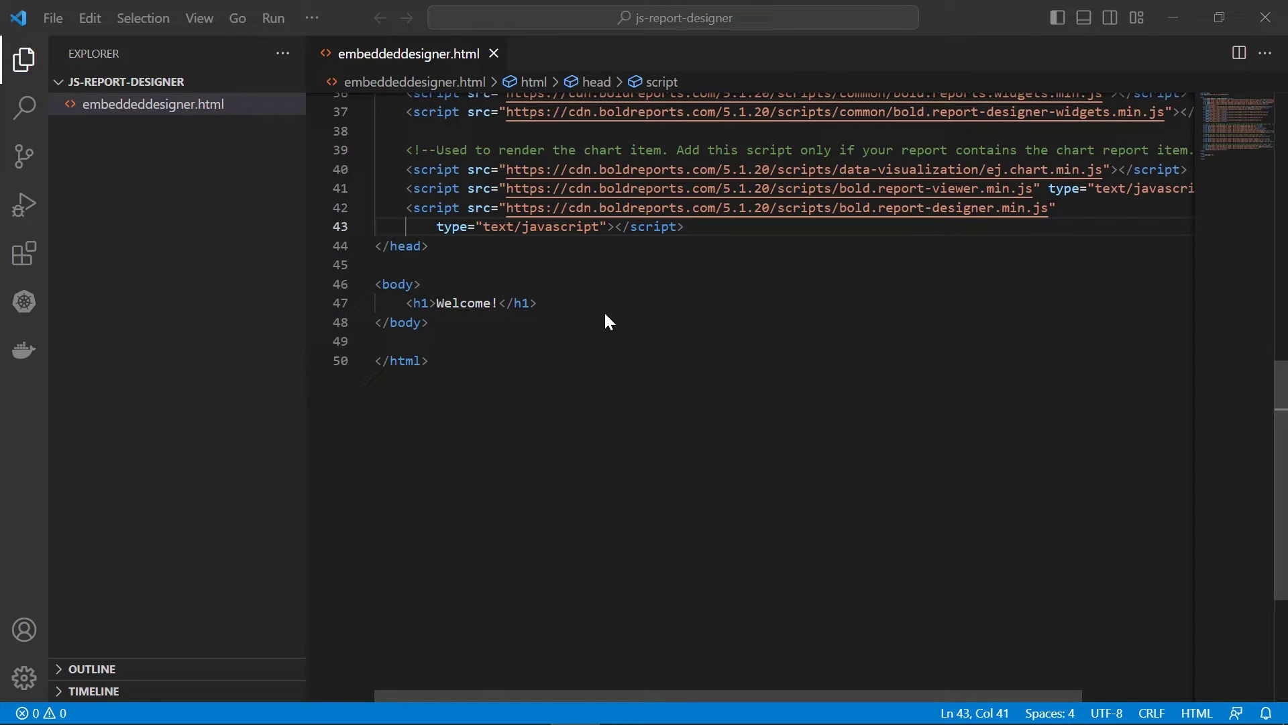
pyautogui.moveTo(406, 302); pyautogui.dragTo(540, 303)
pyautogui.write('<div>')
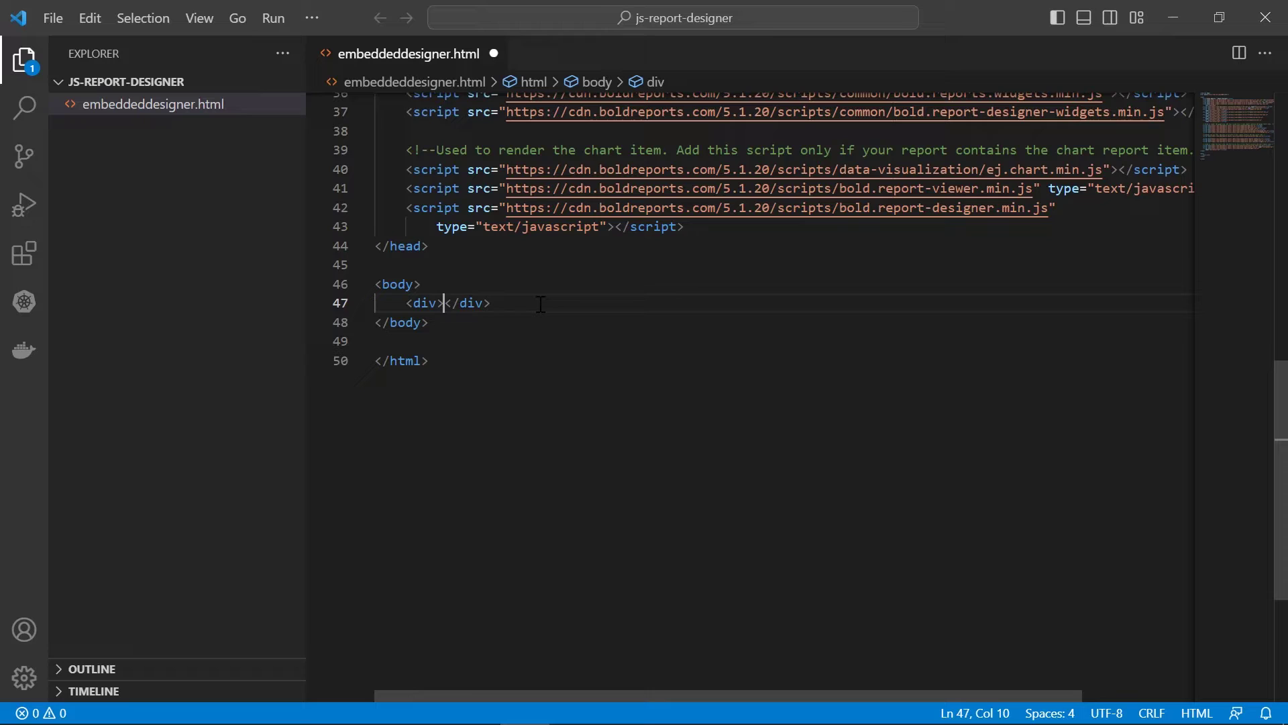
pyautogui.write('id')
# - Give the div id 'designer' with style width 100% and height 900px
pyautogui.press('Return')
pyautogui.write('des')
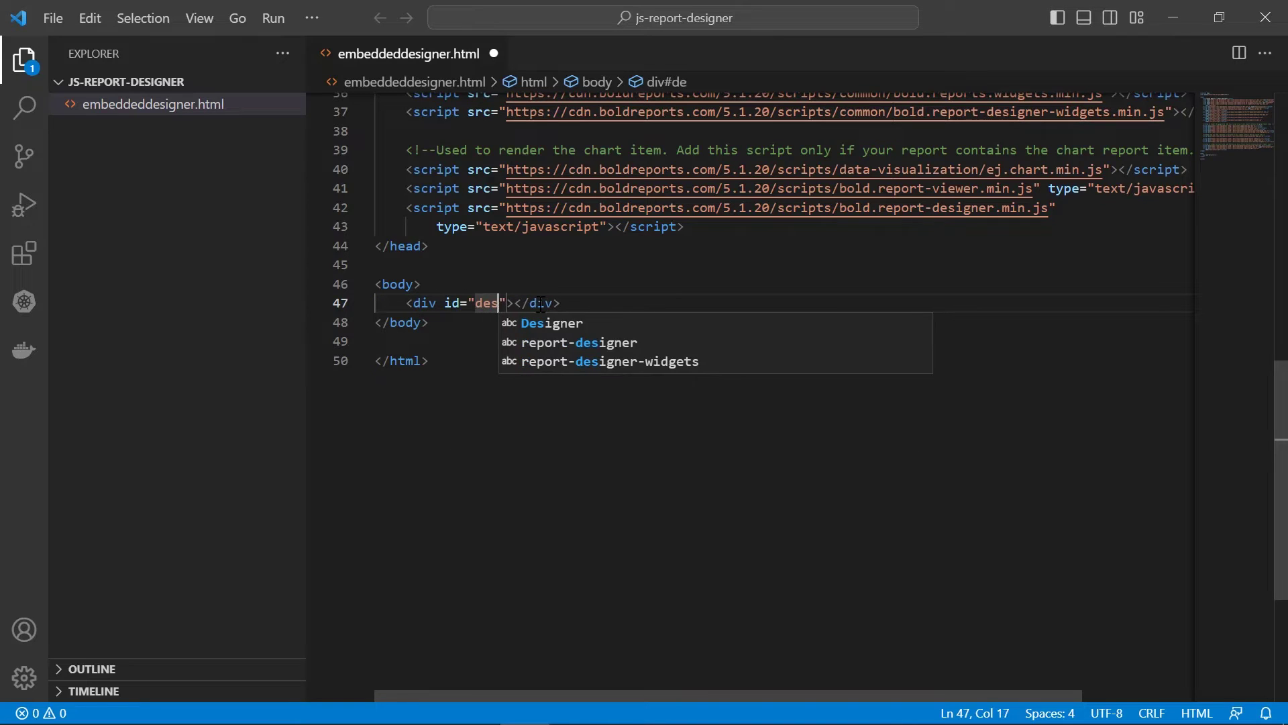
pyautogui.write('igner')
pyautogui.press('Escape')
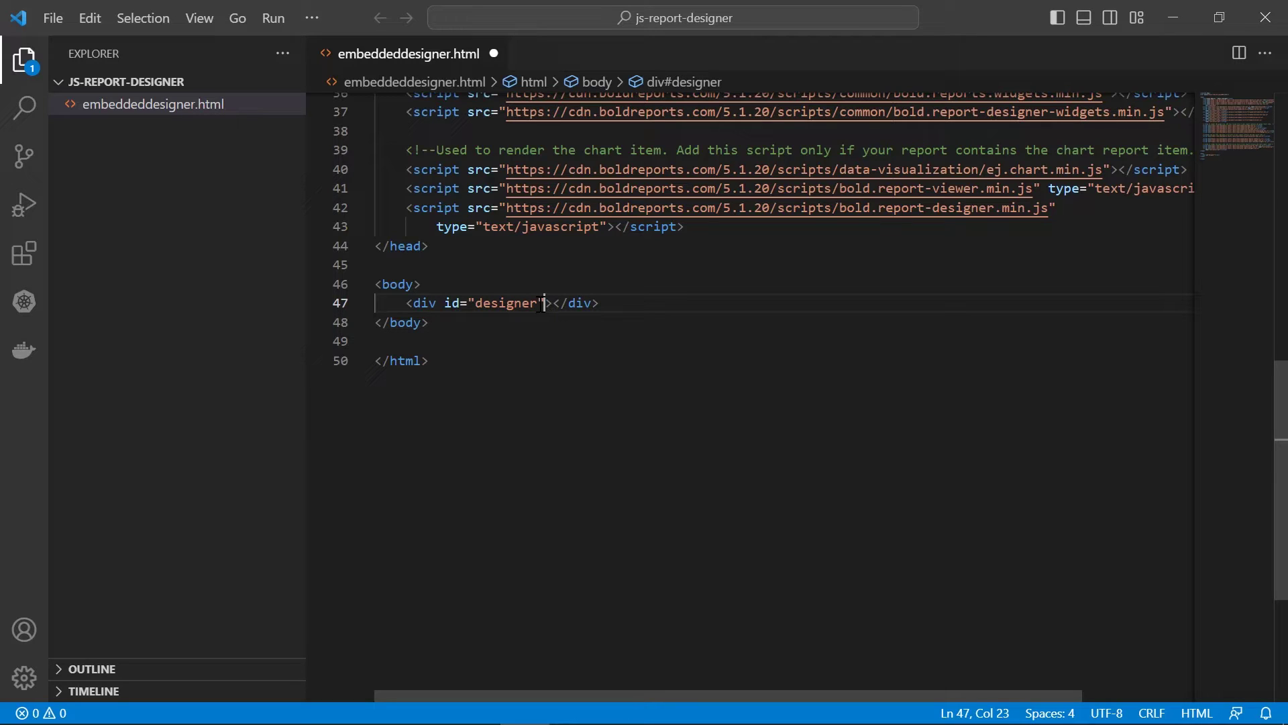
pyautogui.write('style="width: 100%')
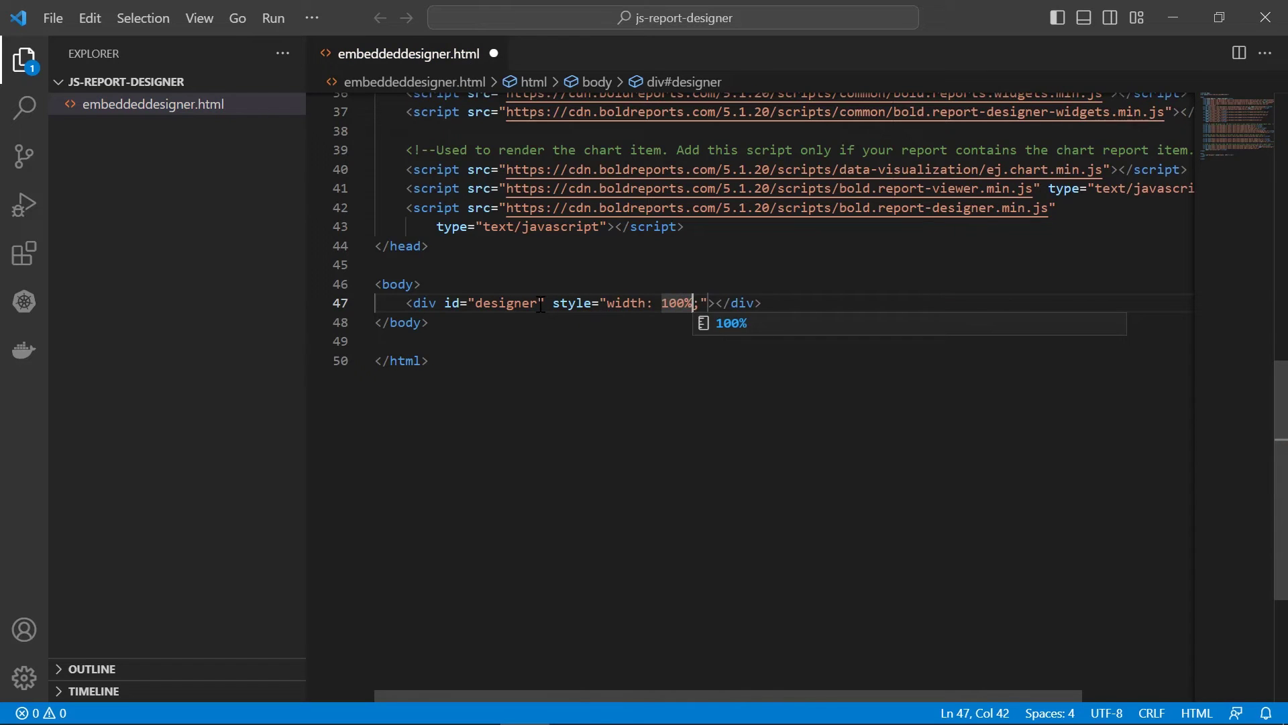
pyautogui.write('; height: 900px')
pyautogui.hotkey('ctrl', 's')
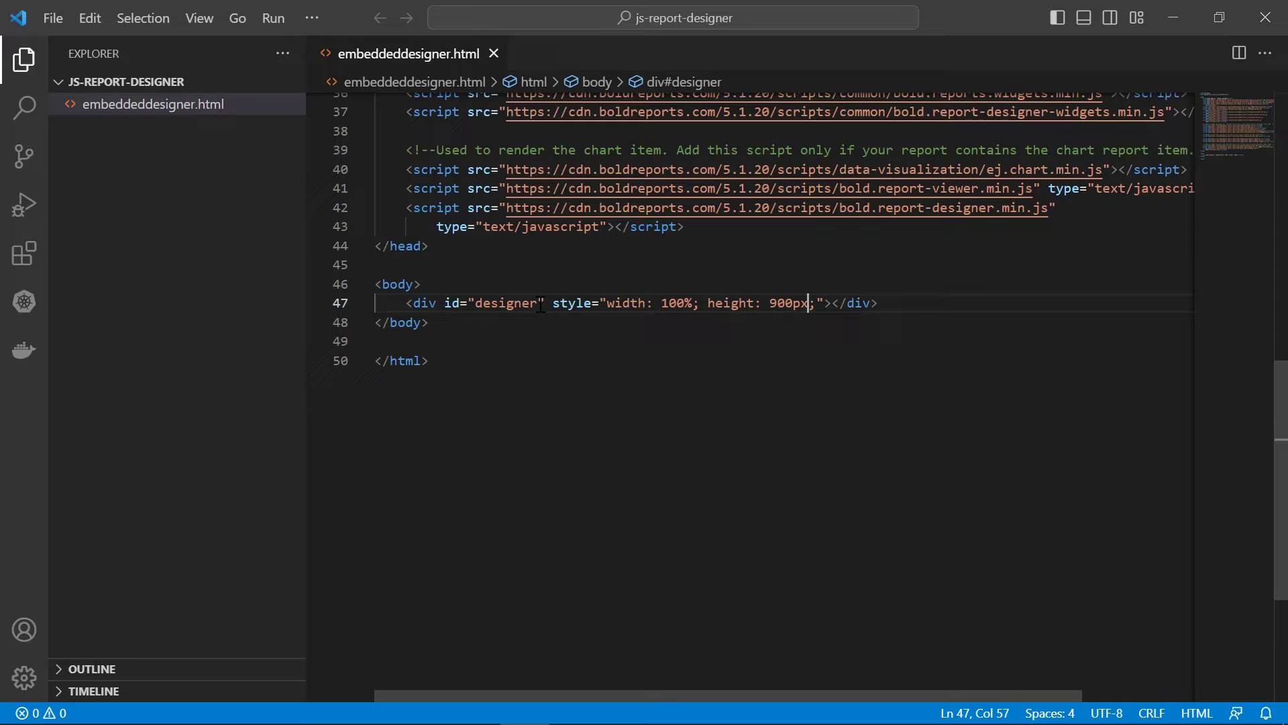
pyautogui.press('End')
# - Paste the boldReportDesigner initialization script below the designer div and save the file
pyautogui.press('Return')
pyautogui.hotkey('ctrl', 'v')
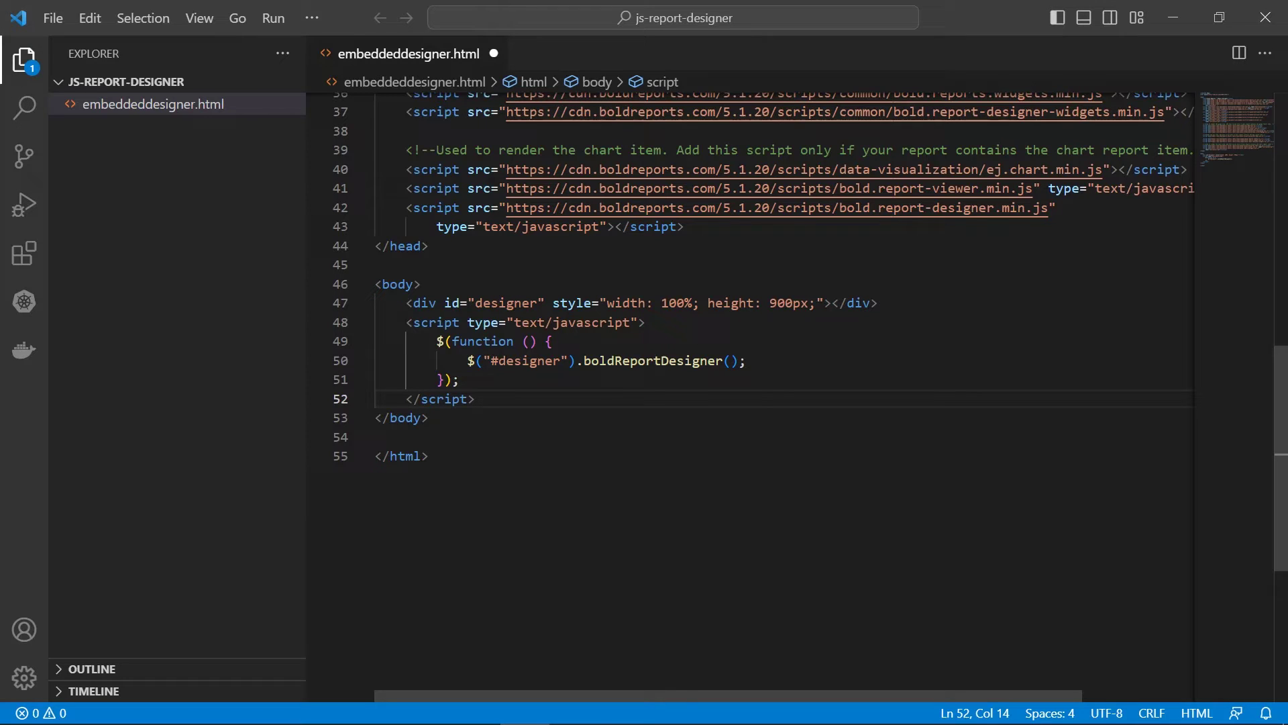
pyautogui.hotkey('ctrl', 's')
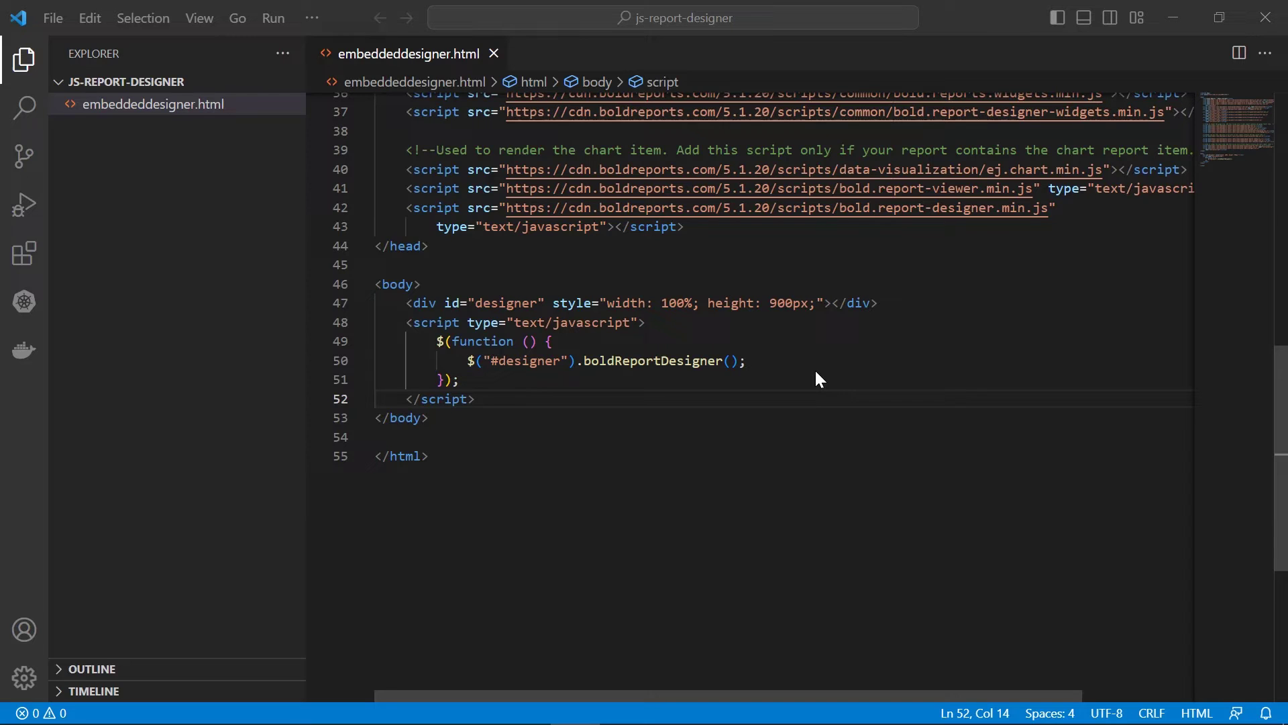
pyautogui.click(732, 360)
pyautogui.write('{')
pyautogui.press('Return')
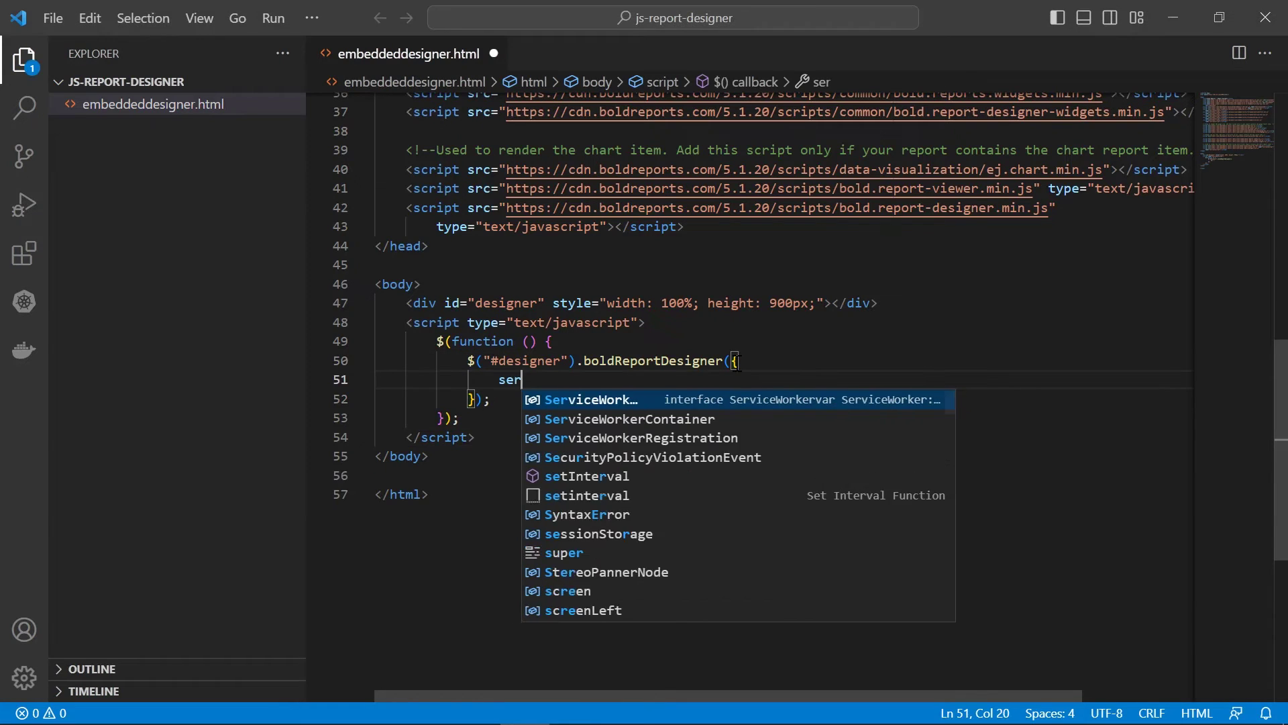
pyautogui.write('serviceUrl: "http://localhost:60791/reporting/reportservice/api/Designer')
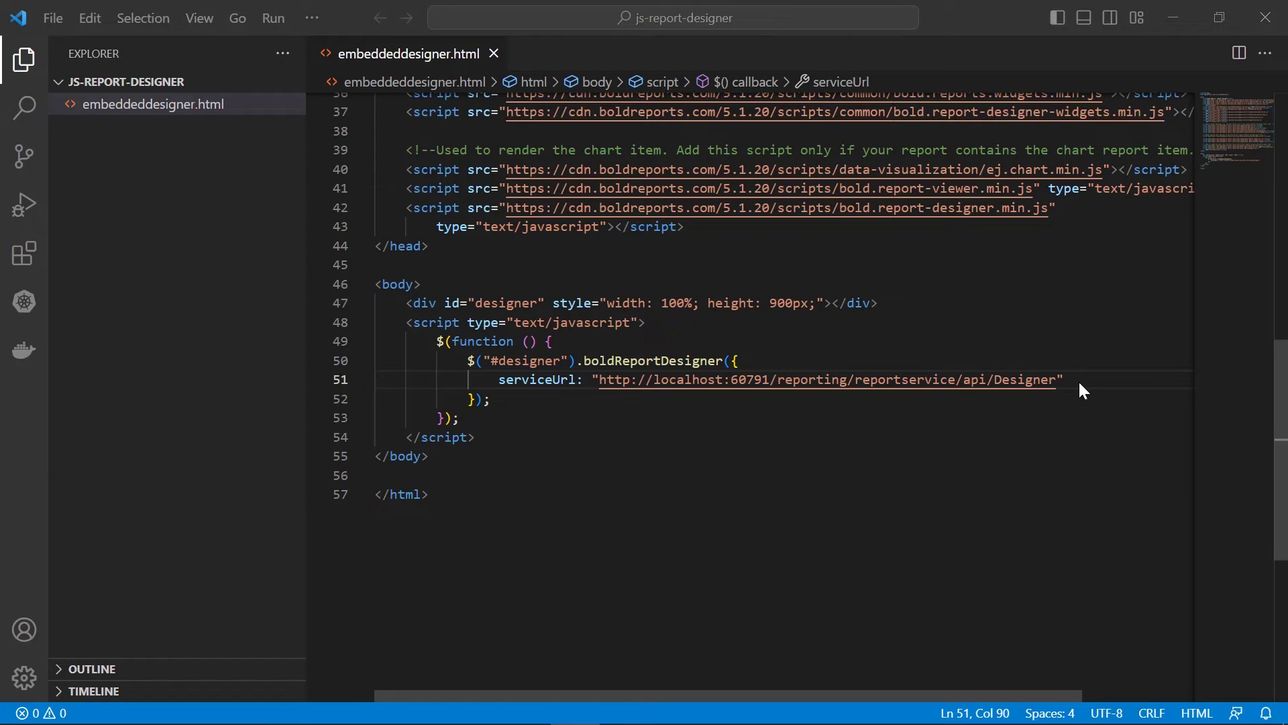
pyautogui.write(',')
pyautogui.press('Return')
pyautogui.write('reportServerUrl: "http://localhost:60791/reporting/api/site/site1"')
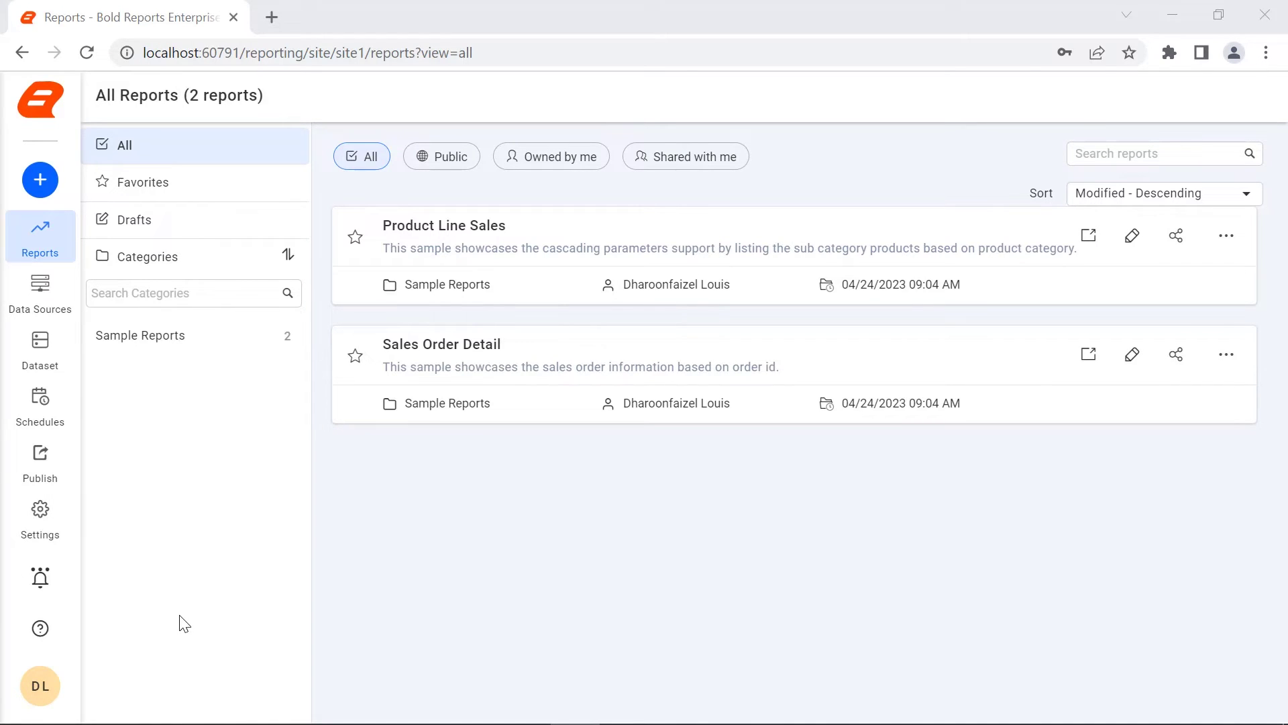
# - Generate a 7-day personal access token from My Profile and copy it
pyautogui.click(41, 686)
pyautogui.click(96, 633)
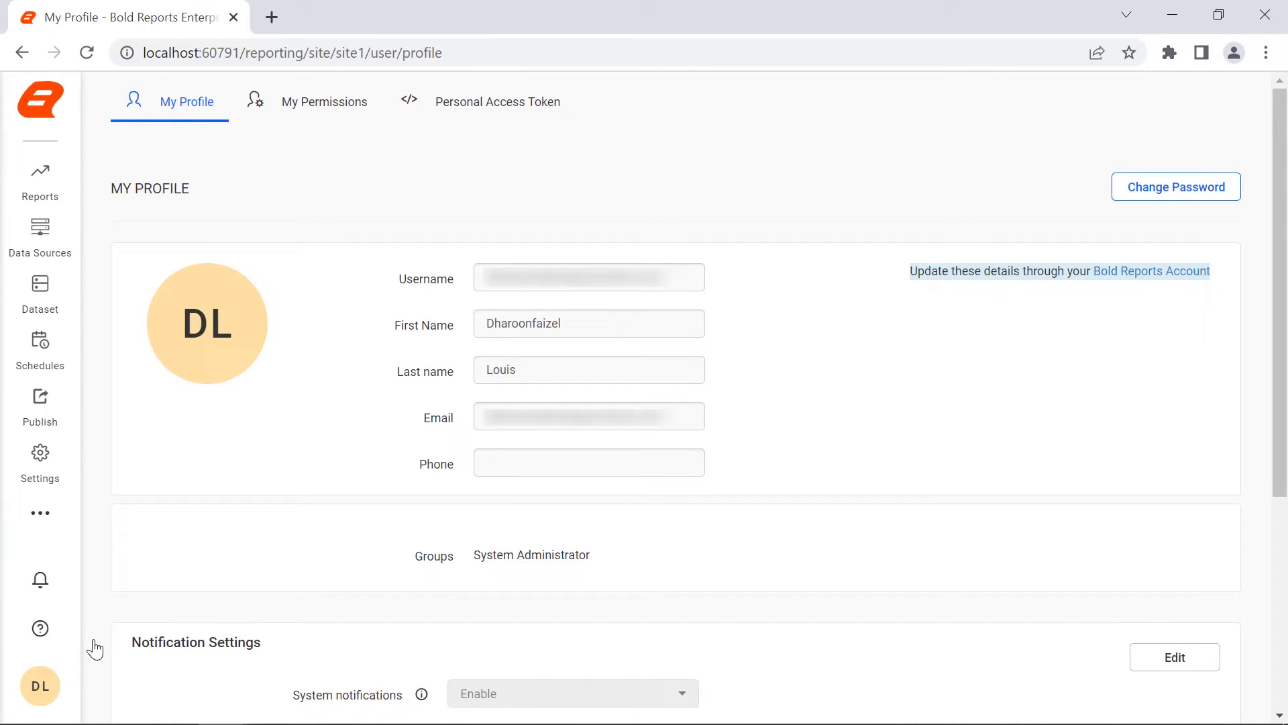
pyautogui.click(497, 112)
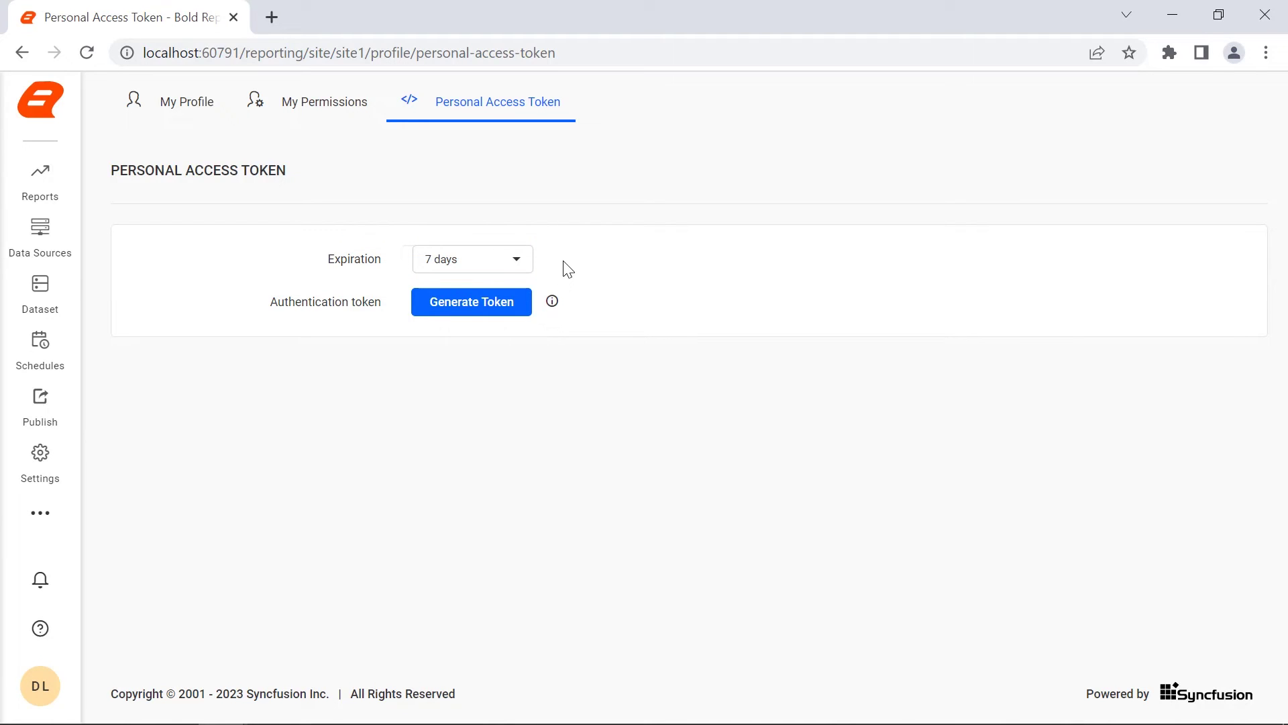
pyautogui.click(525, 306)
pyautogui.click(728, 443)
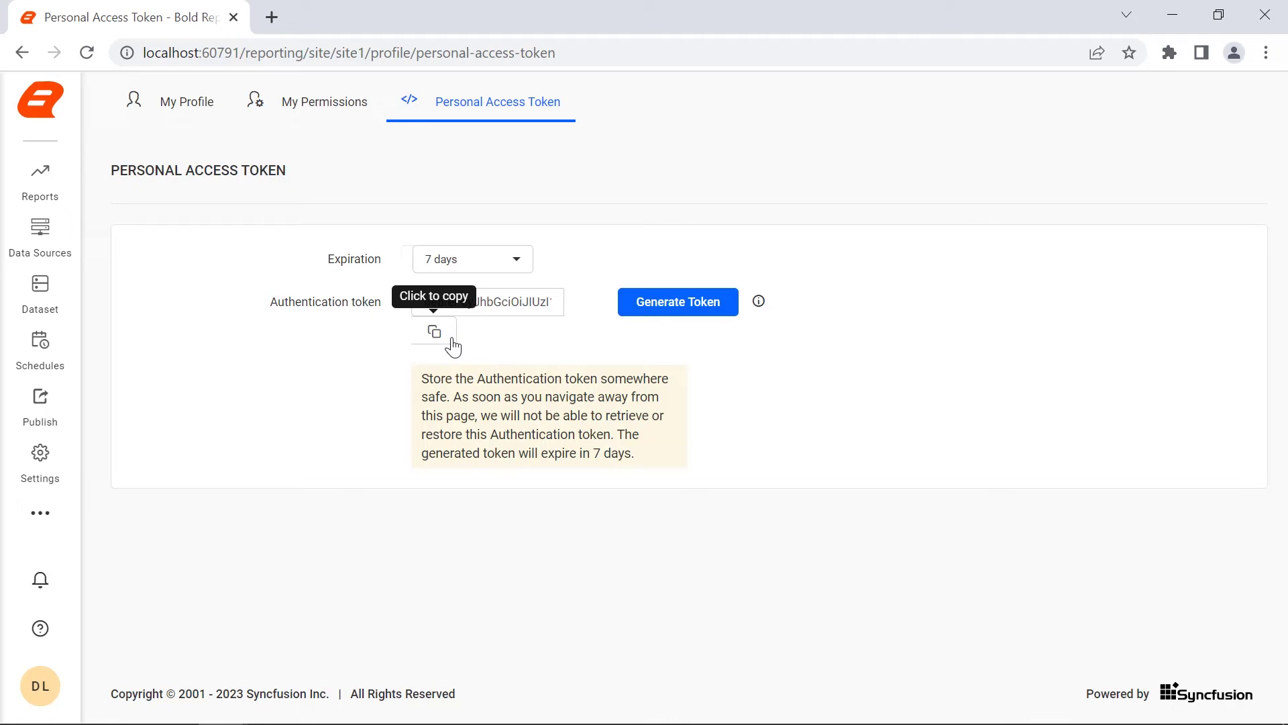
pyautogui.click(434, 331)
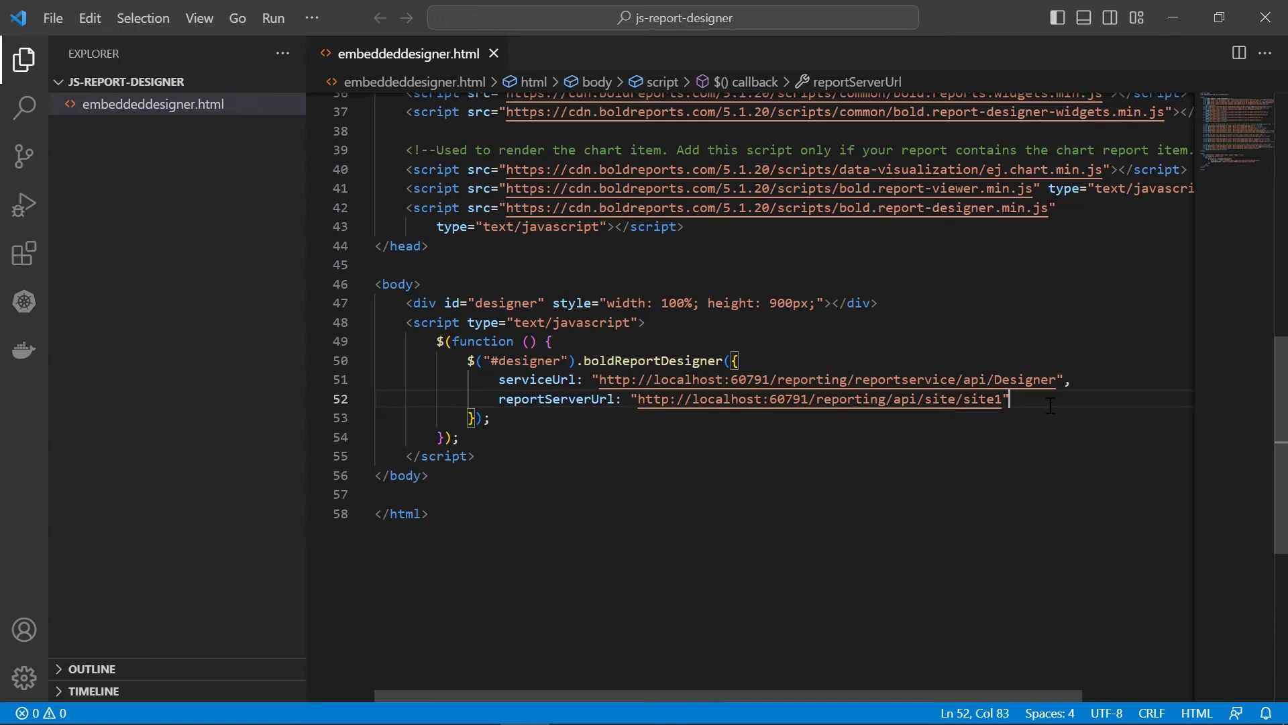
pyautogui.write(',')
# - Add serviceAuthorizationToken with the pasted bearer token and save the file
pyautogui.press('Return')
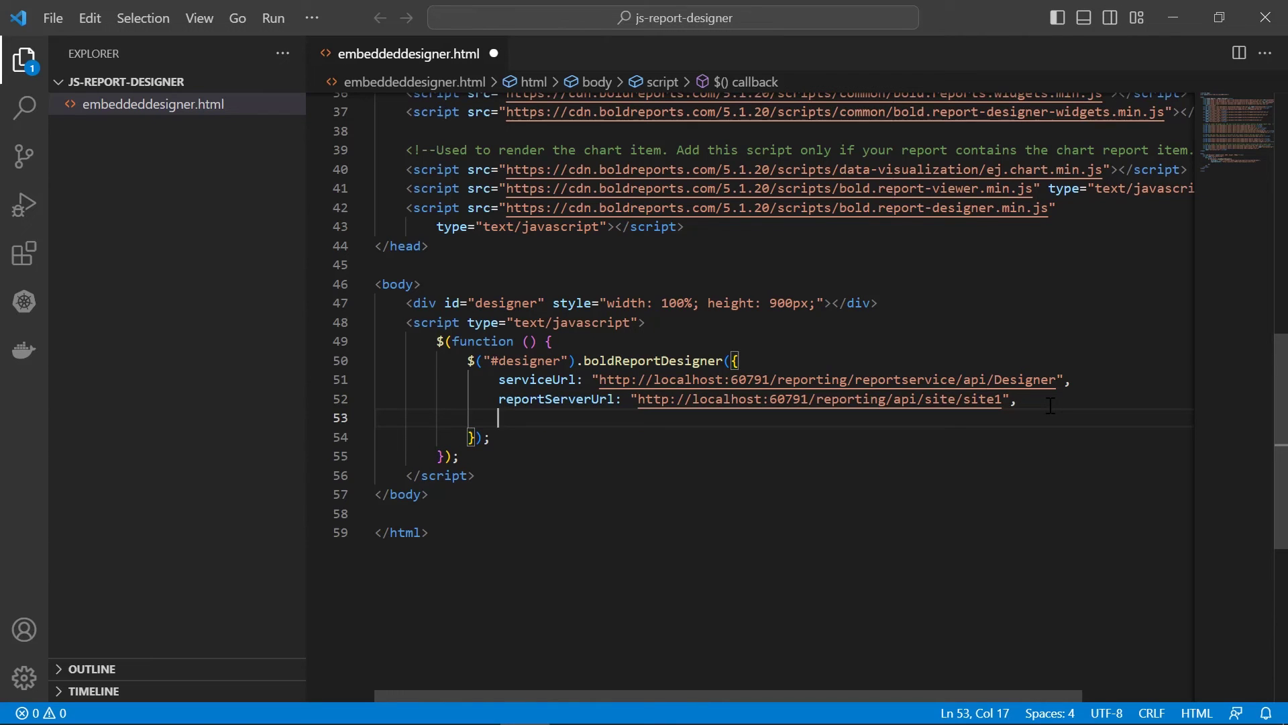
pyautogui.write('serviceAuthorizationToken:')
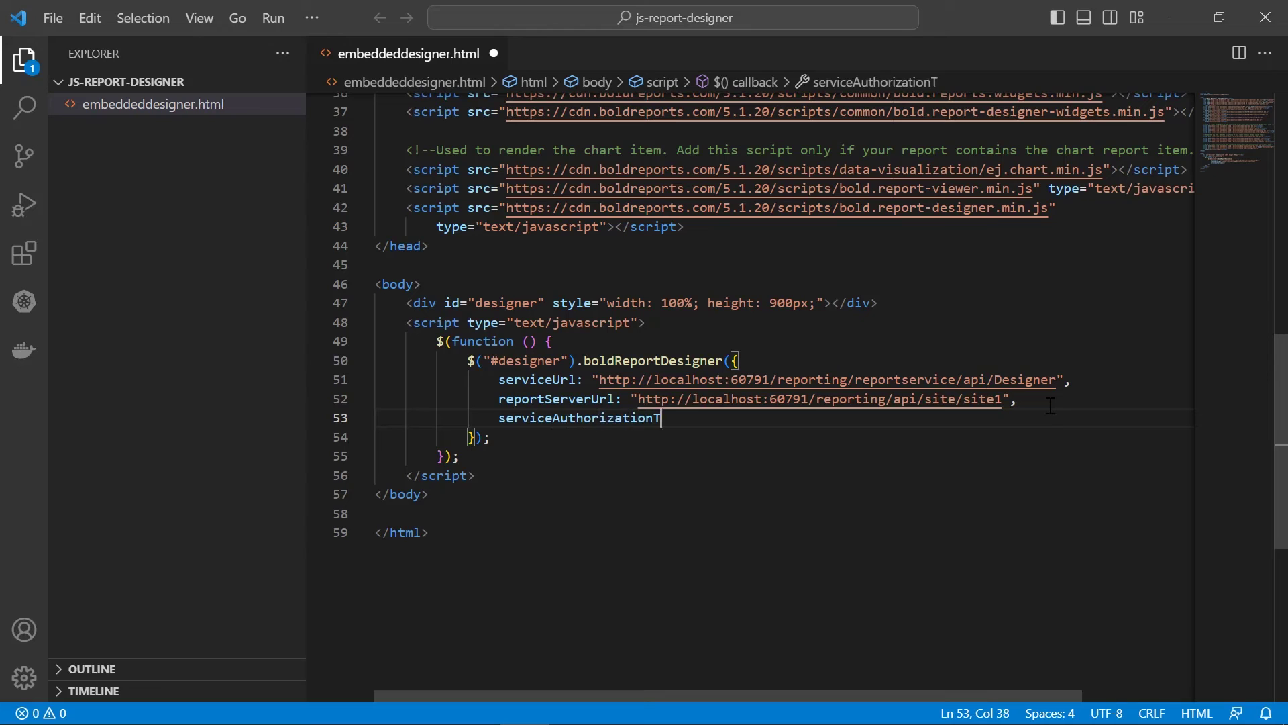
pyautogui.hotkey('ctrl', 'v')
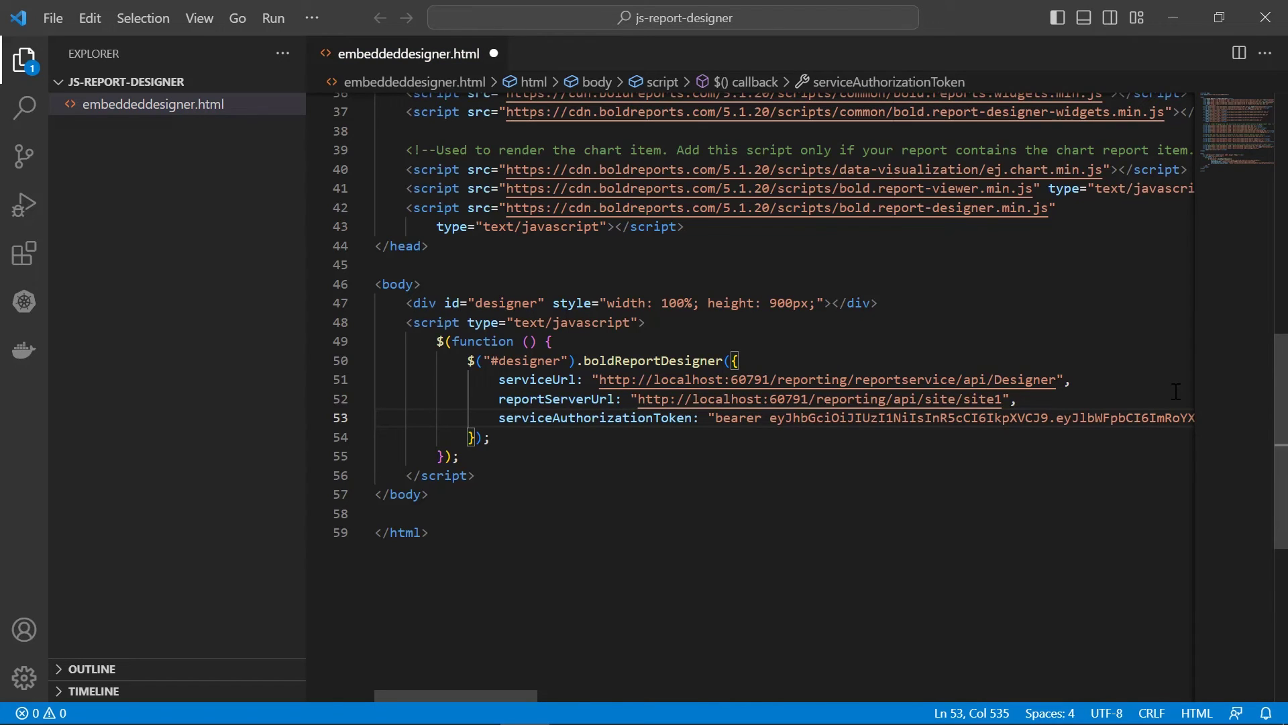
pyautogui.hotkey('ctrl', 's')
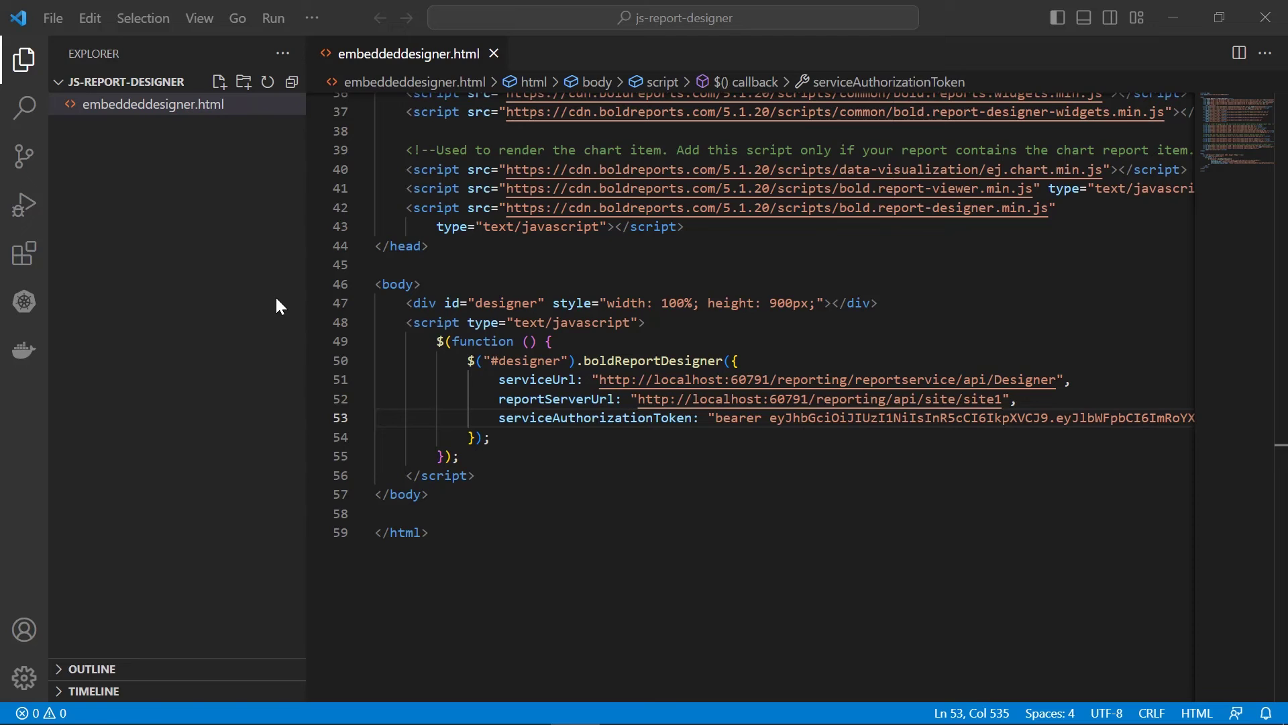
# - Run the page without debugging as a Web App (Chrome)
pyautogui.click(273, 17)
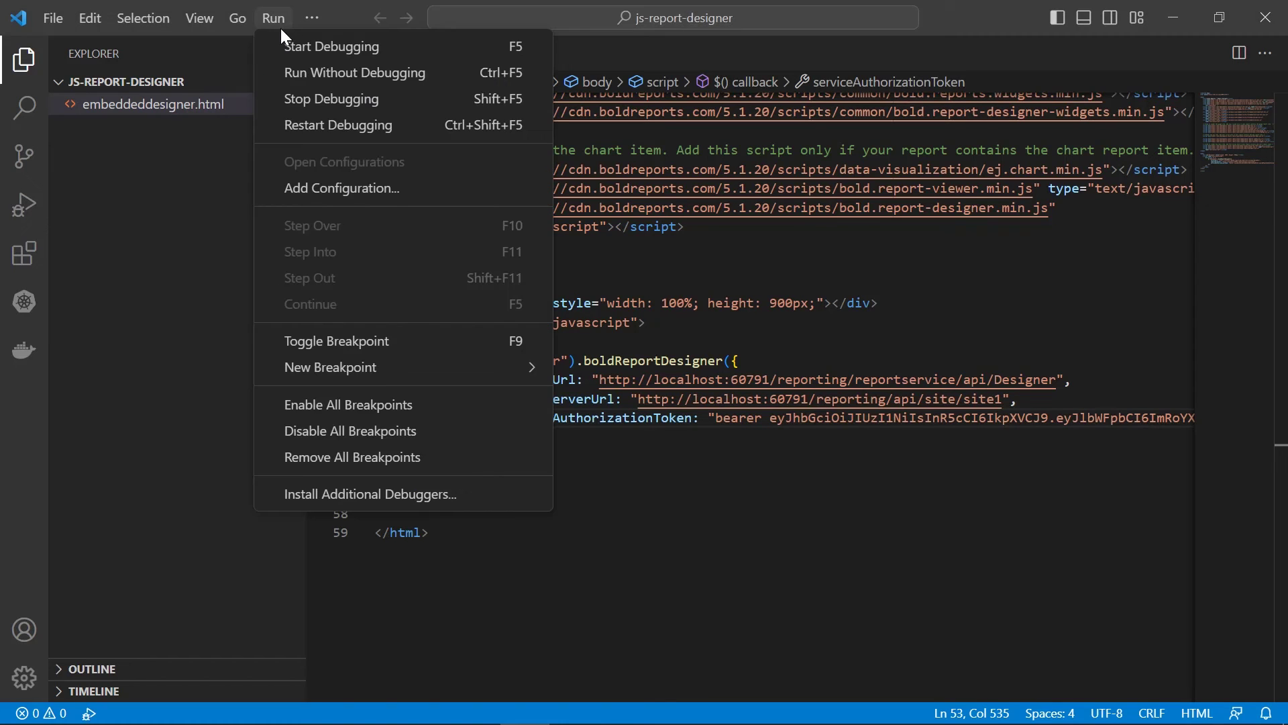
pyautogui.click(333, 61)
pyautogui.click(396, 67)
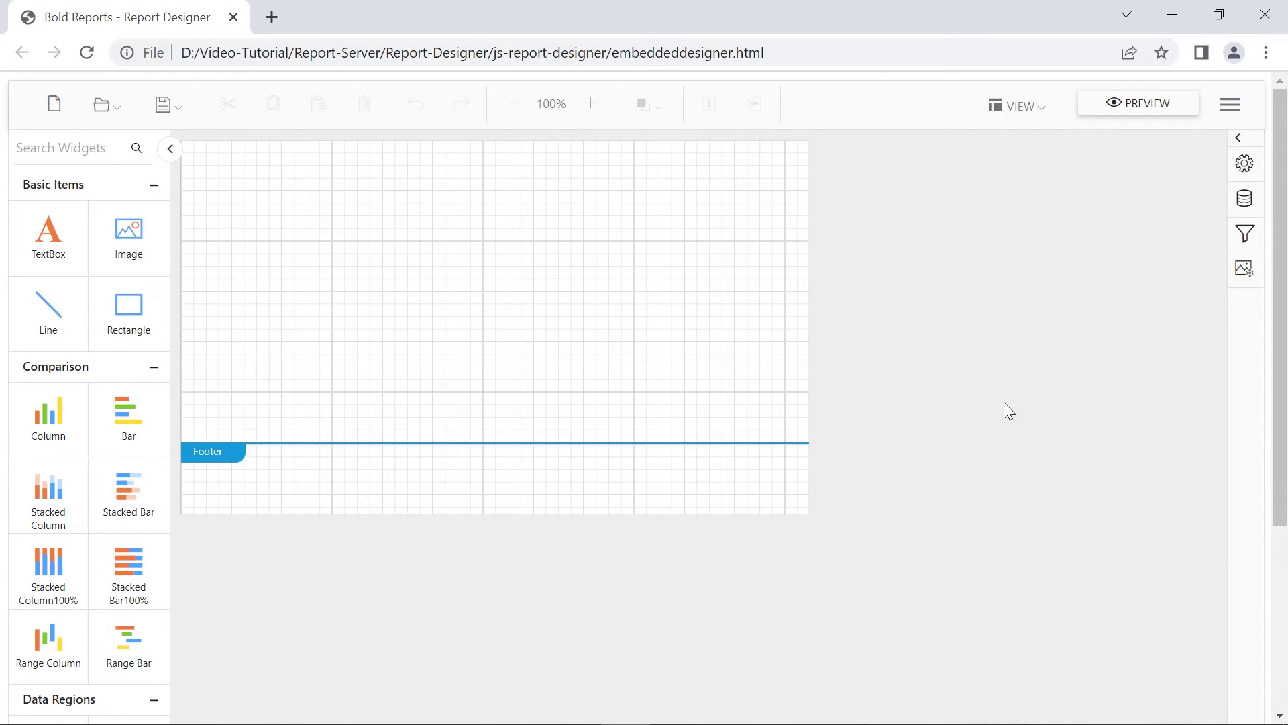
# - Add a 'Sample Report' text box and a column chart, then save the report to the server's Sample Reports folder
pyautogui.moveTo(47, 237); pyautogui.dragTo(302, 187)
pyautogui.write('Sample Report')
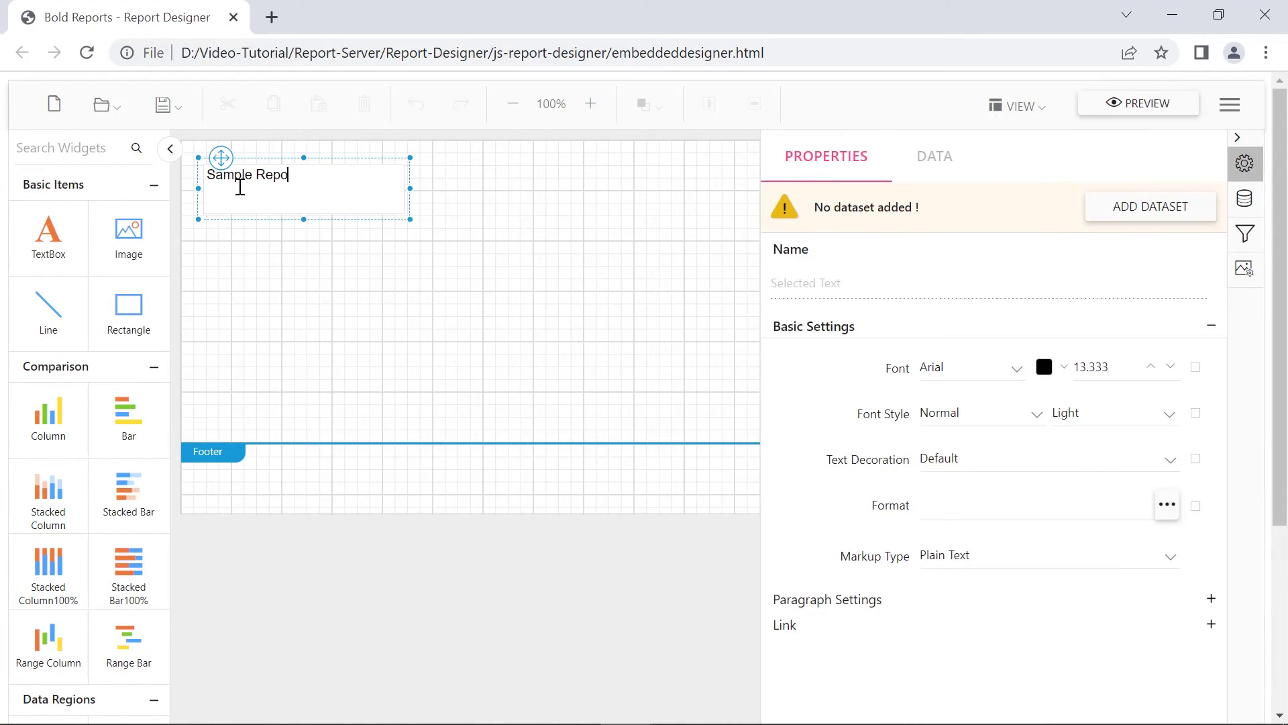
pyautogui.moveTo(47, 418); pyautogui.dragTo(227, 243)
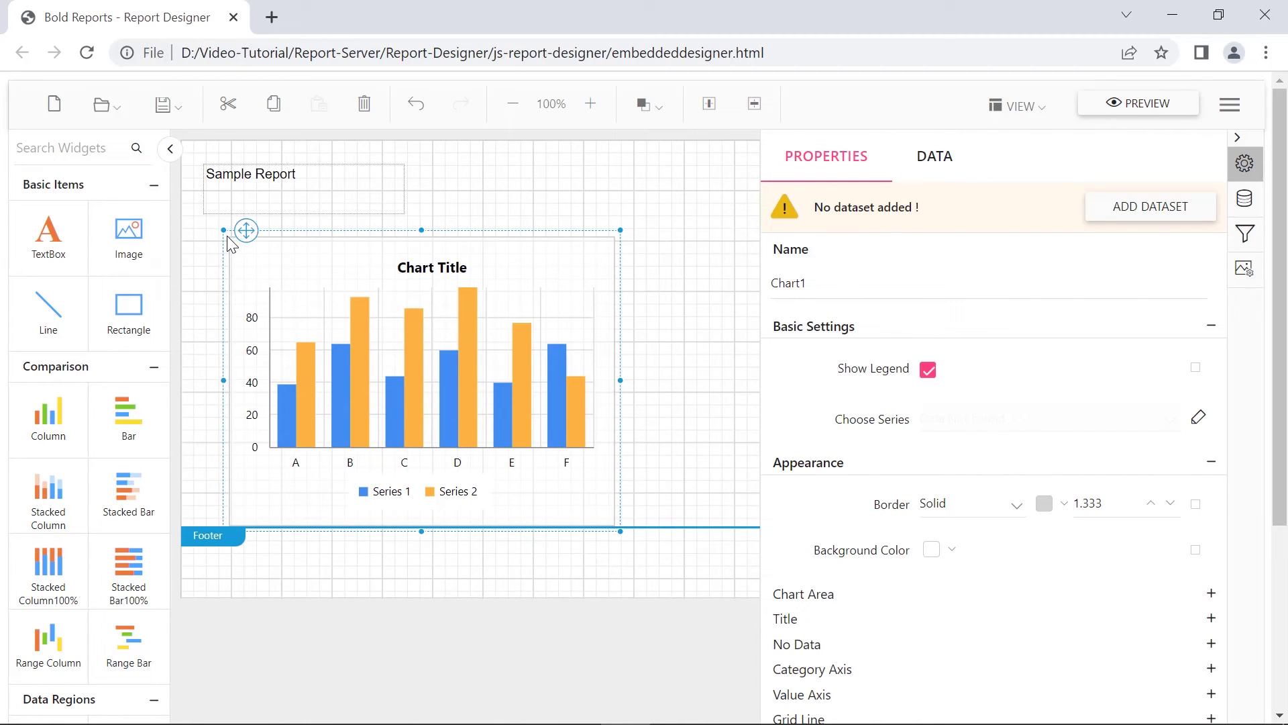
pyautogui.click(177, 104)
pyautogui.click(358, 212)
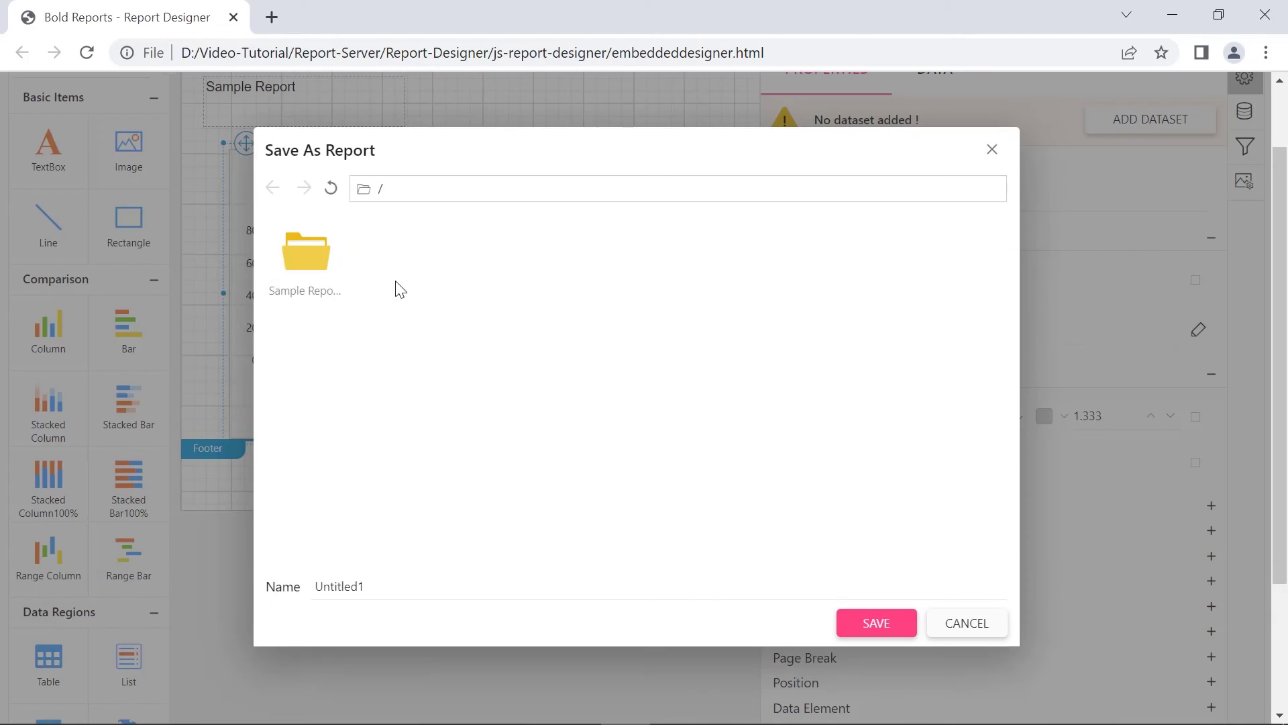
pyautogui.doubleClick(312, 257)
pyautogui.click(383, 586)
pyautogui.write('Sample Report')
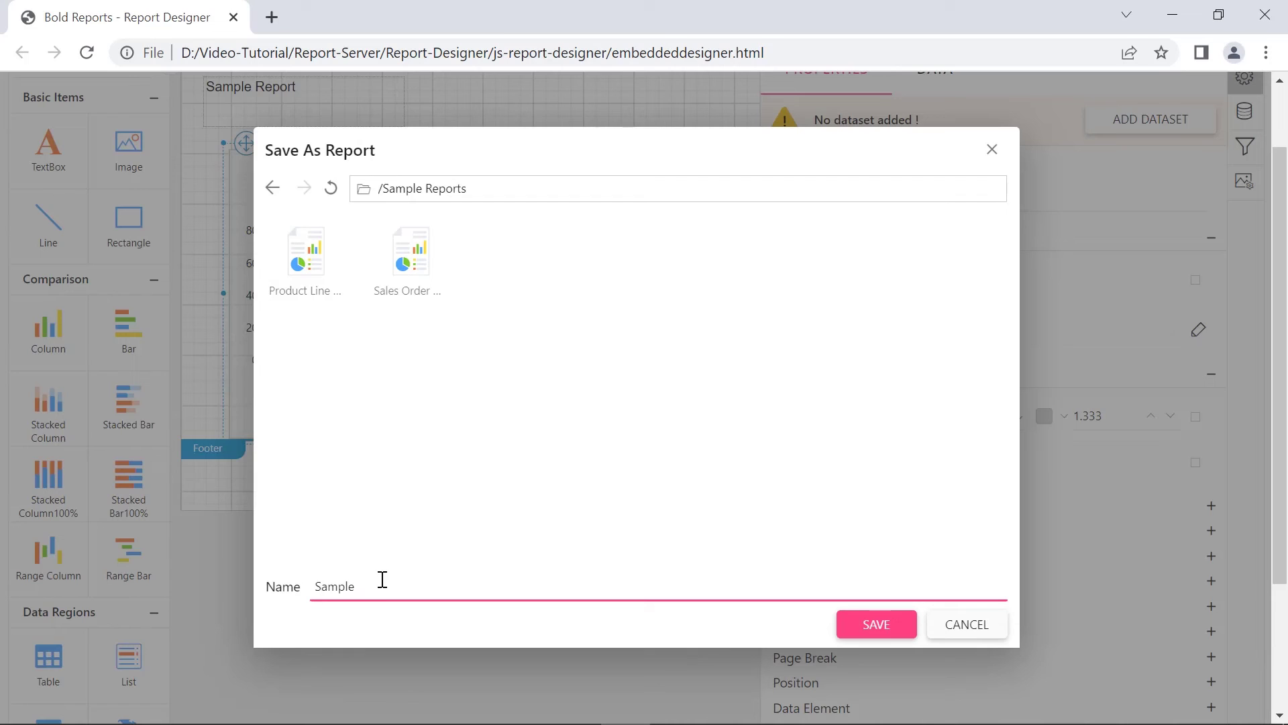
pyautogui.click(876, 625)
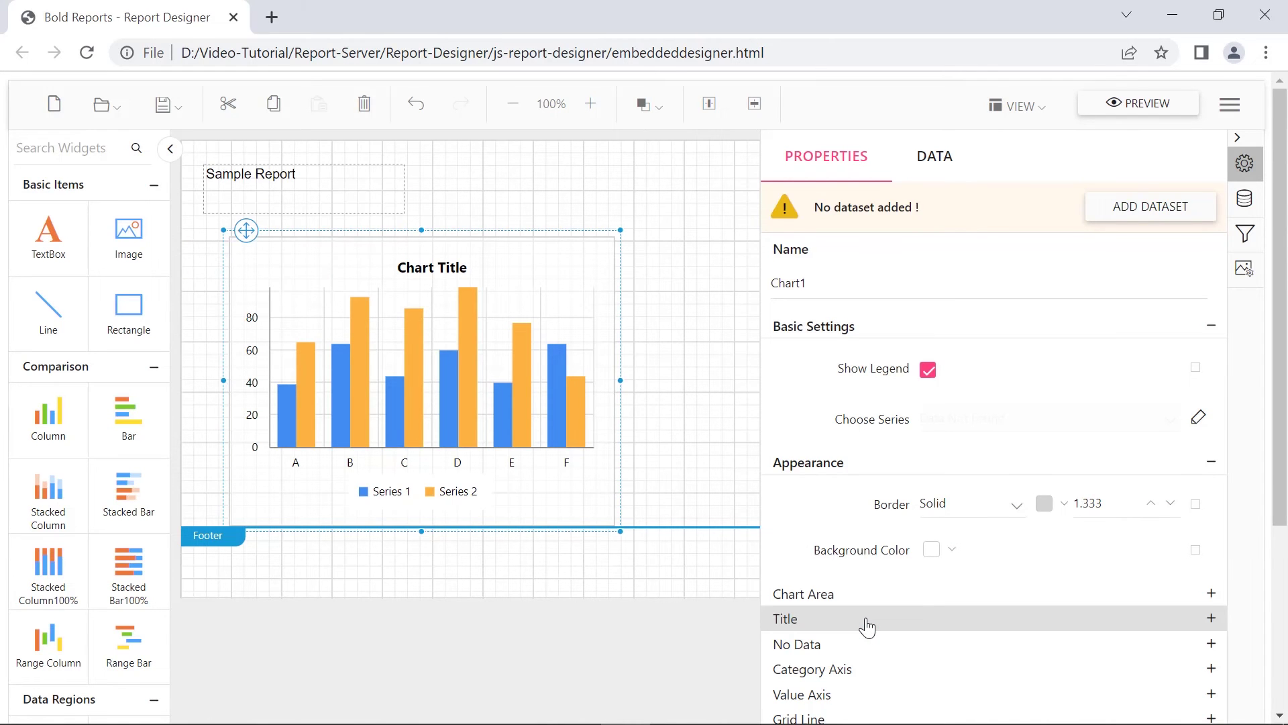